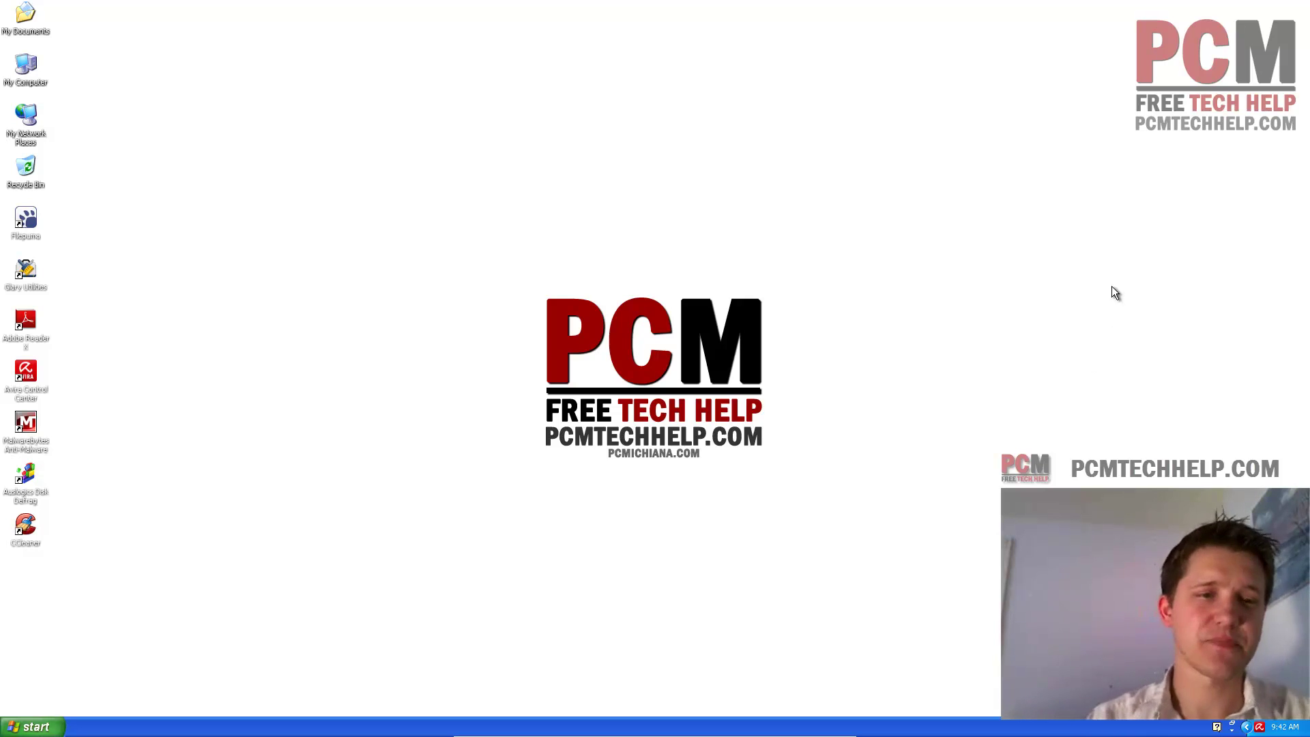
- Launch Internet Explorer from the Start menu, maximize it, and load pcmtechhelp.com
{"action": "left_click", "coordinate": [32, 727]}
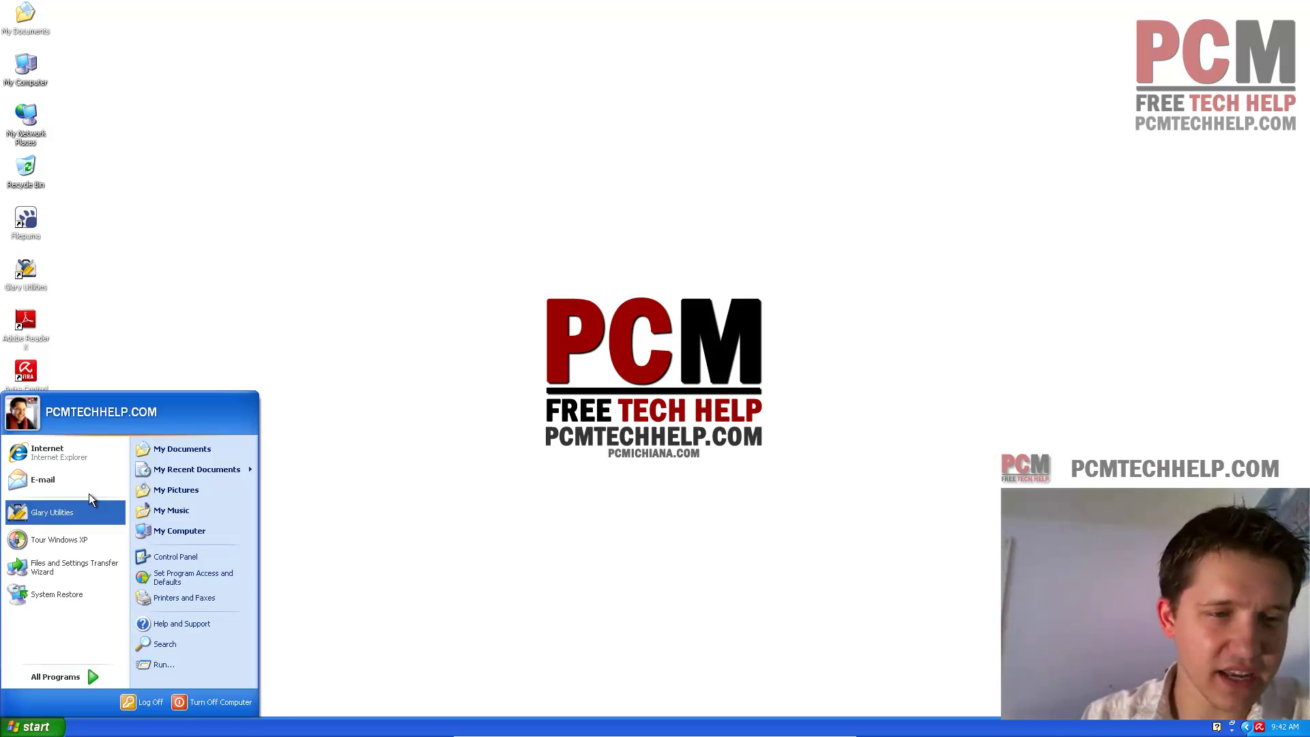
{"action": "left_click", "coordinate": [87, 454]}
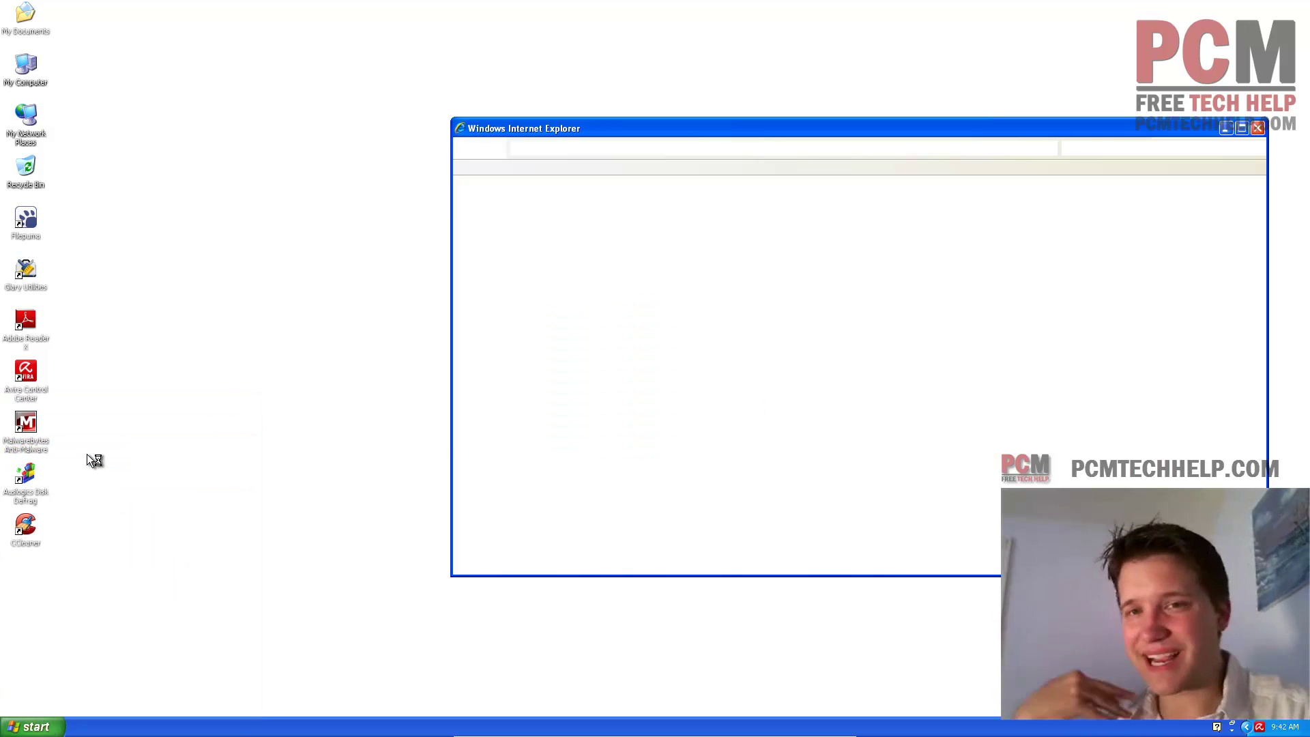
{"action": "double_click", "coordinate": [564, 122]}
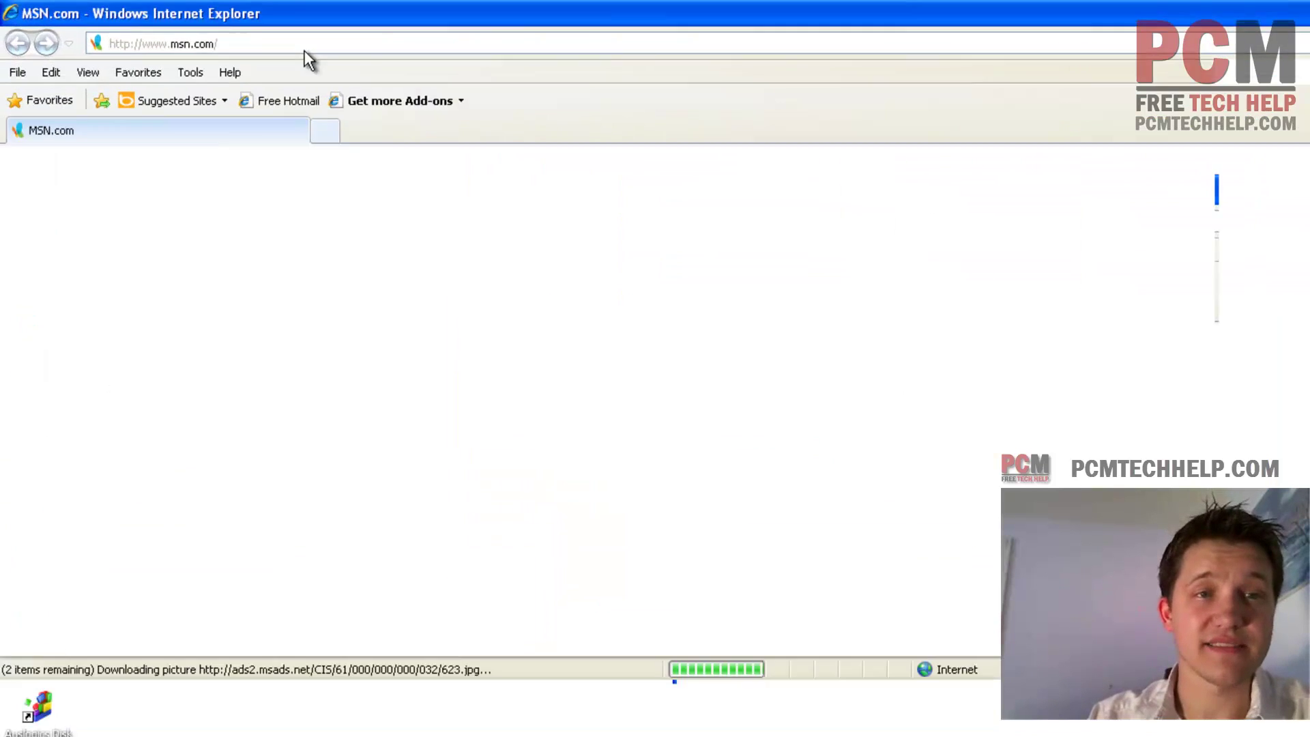
{"action": "left_click", "coordinate": [305, 50]}
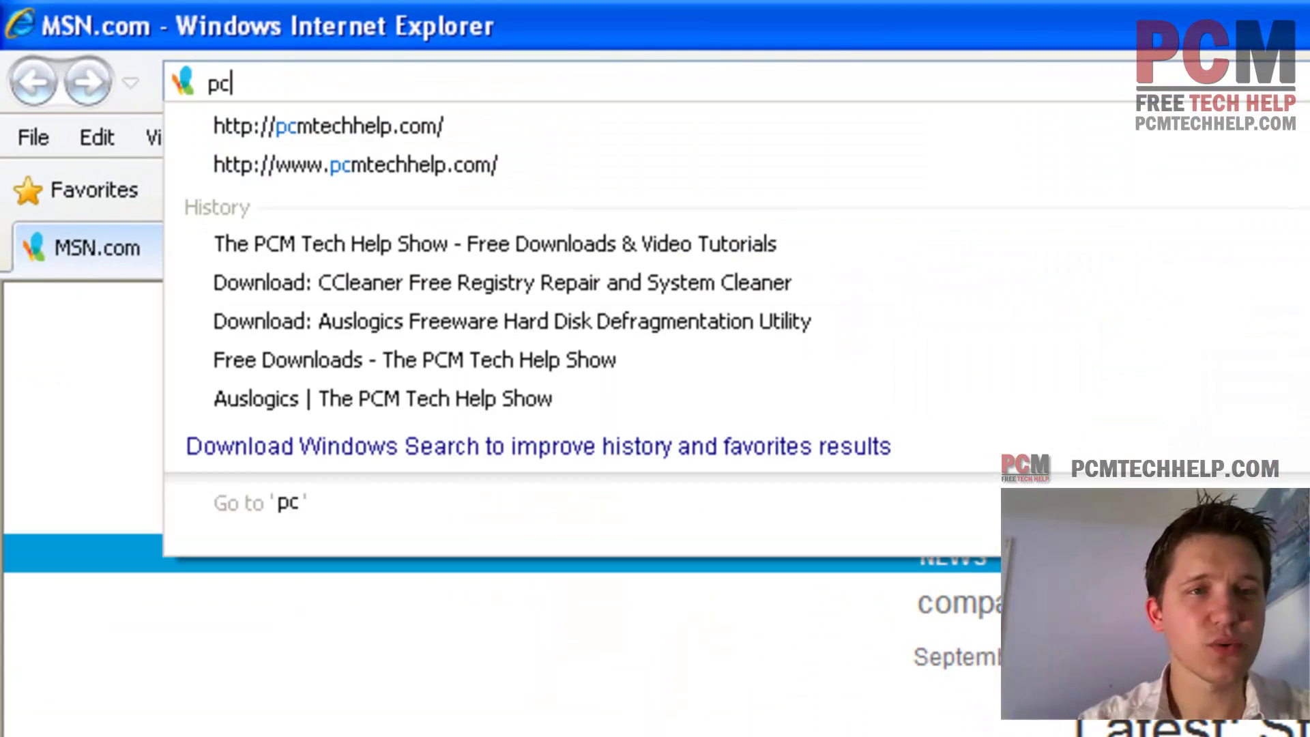
{"action": "type", "text": "pcmtechhelp.com"}
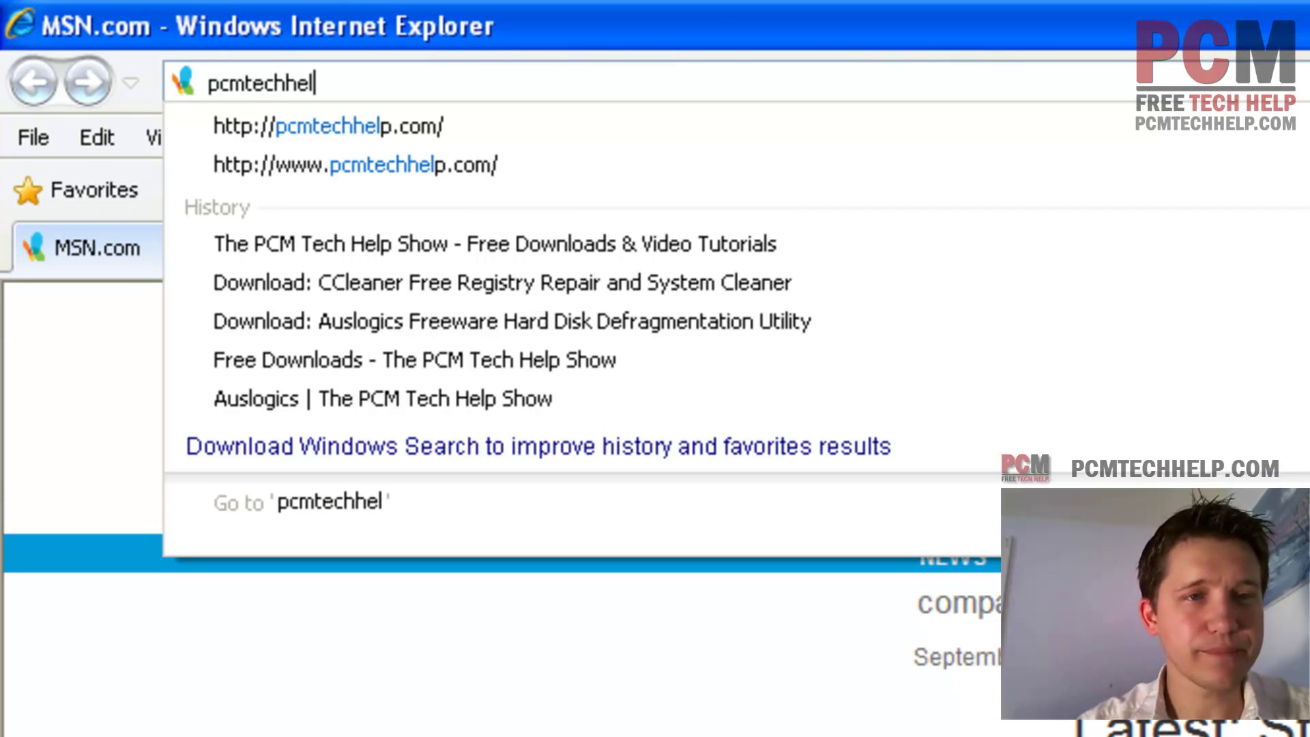
{"action": "key", "text": "Return"}
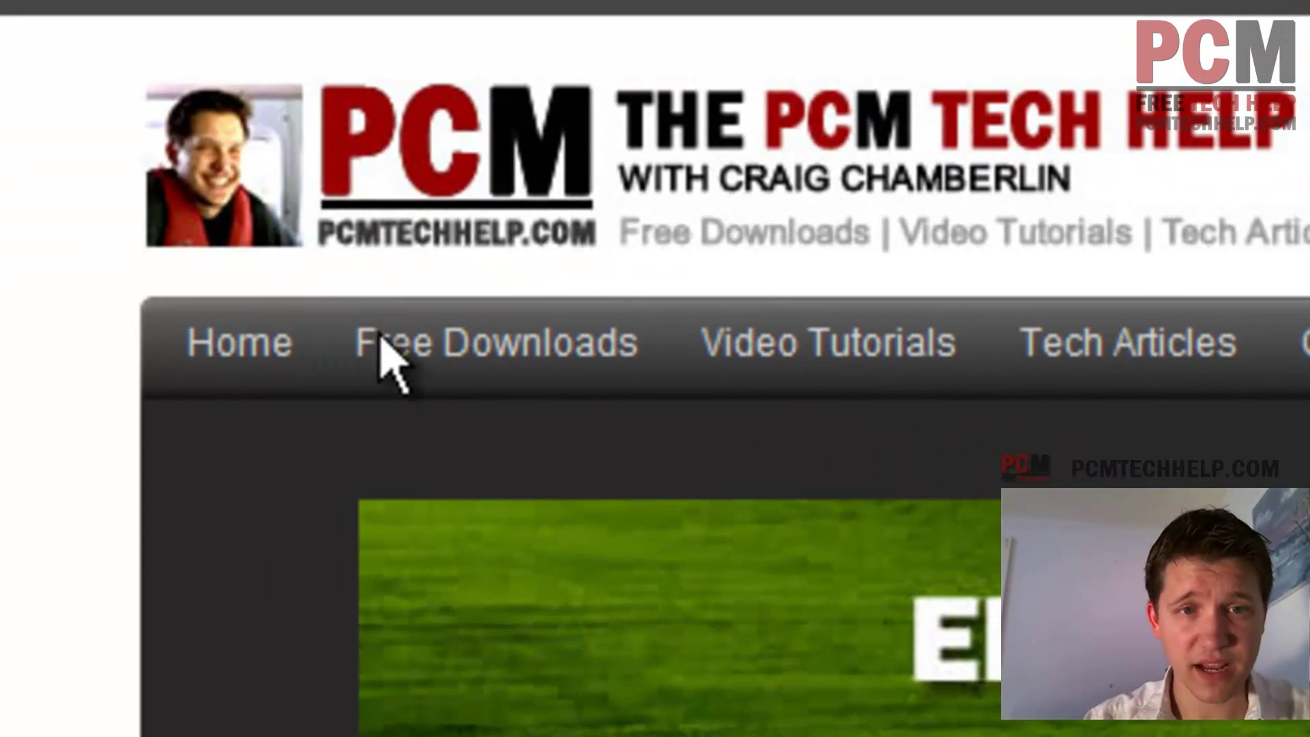
- Open the Free Downloads page and scroll through its software category tables
{"action": "mouse_move", "coordinate": [452, 338]}
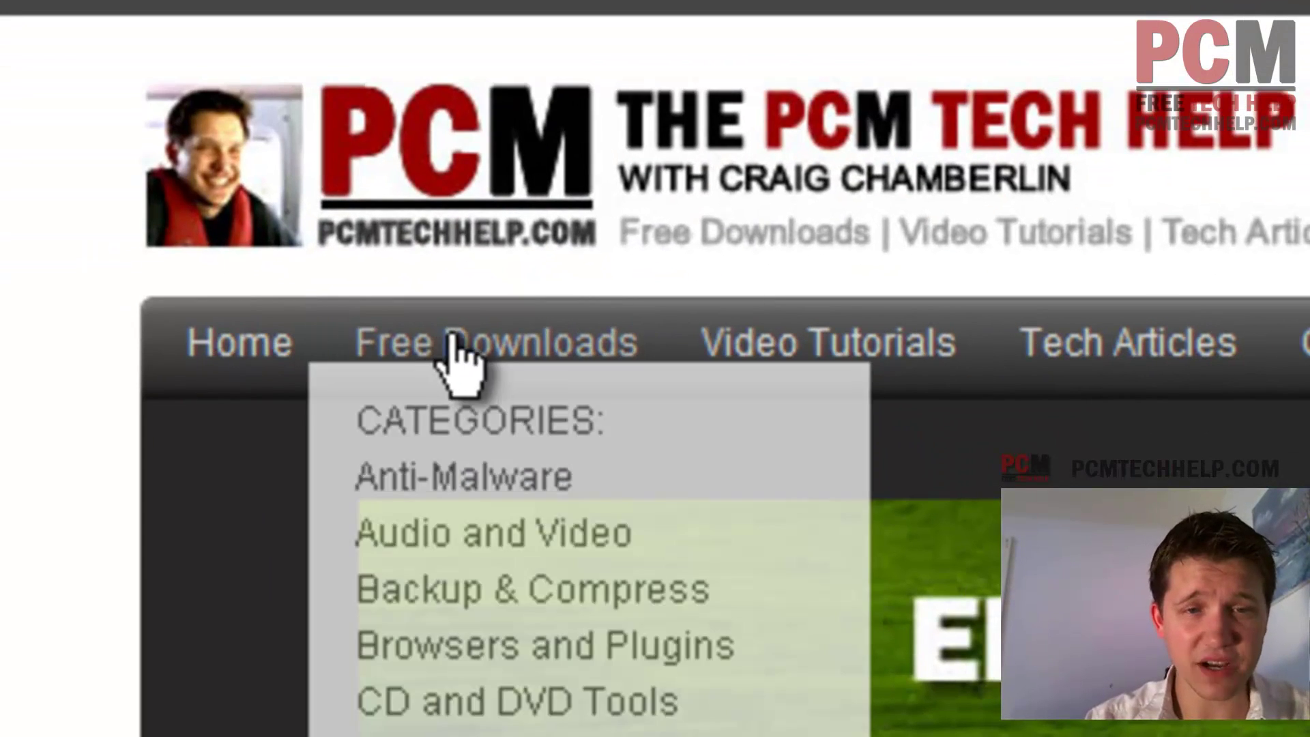
{"action": "left_click", "coordinate": [451, 338]}
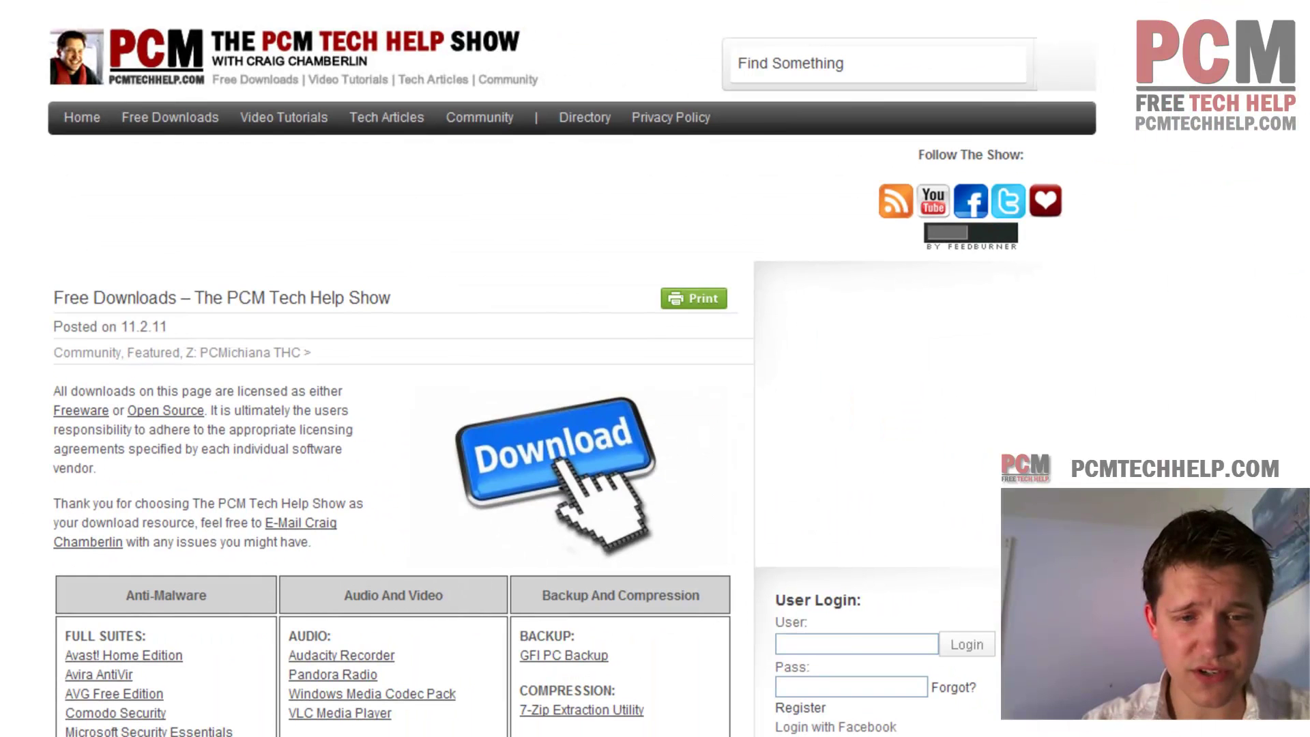
{"action": "scroll", "coordinate": [2, 501], "scroll_direction": "down", "scroll_amount": 10}
{"action": "scroll", "coordinate": [3, 502], "scroll_direction": "up", "scroll_amount": 2}
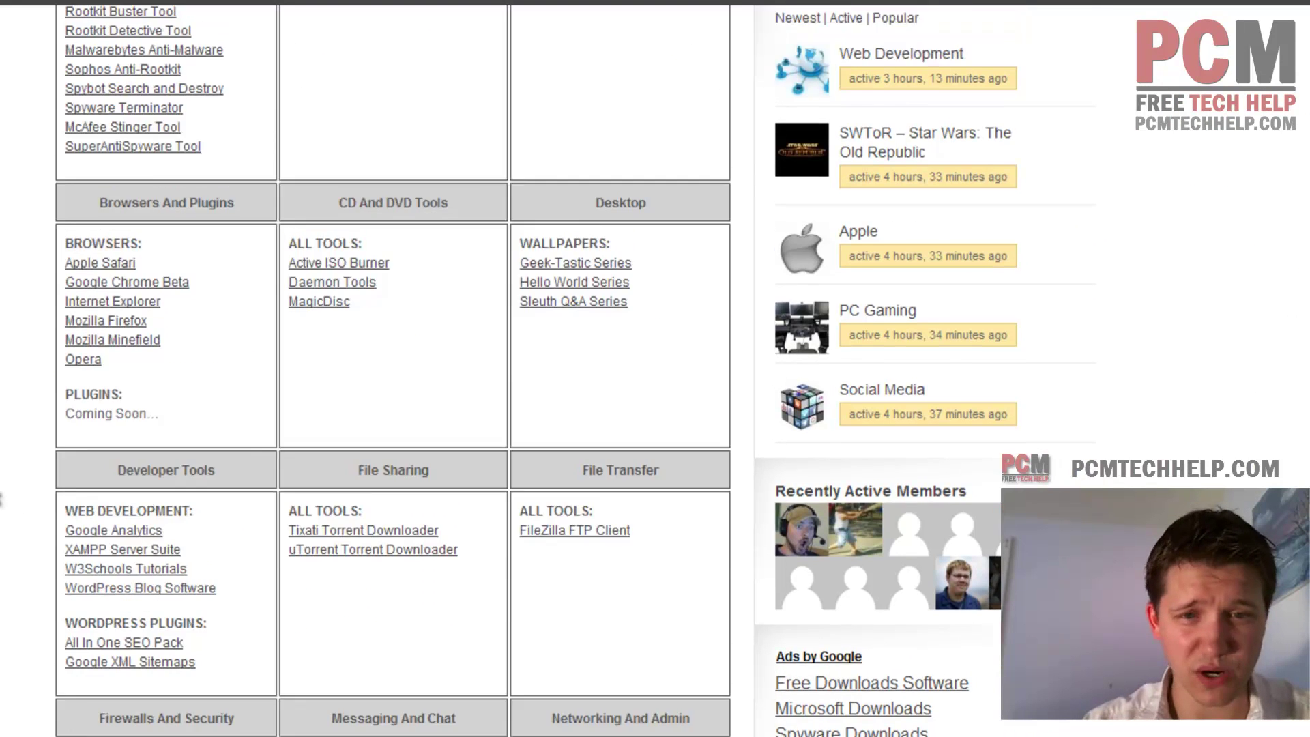
{"action": "scroll", "coordinate": [2, 502], "scroll_direction": "up", "scroll_amount": 3}
{"action": "scroll", "coordinate": [3, 502], "scroll_direction": "down", "scroll_amount": 4}
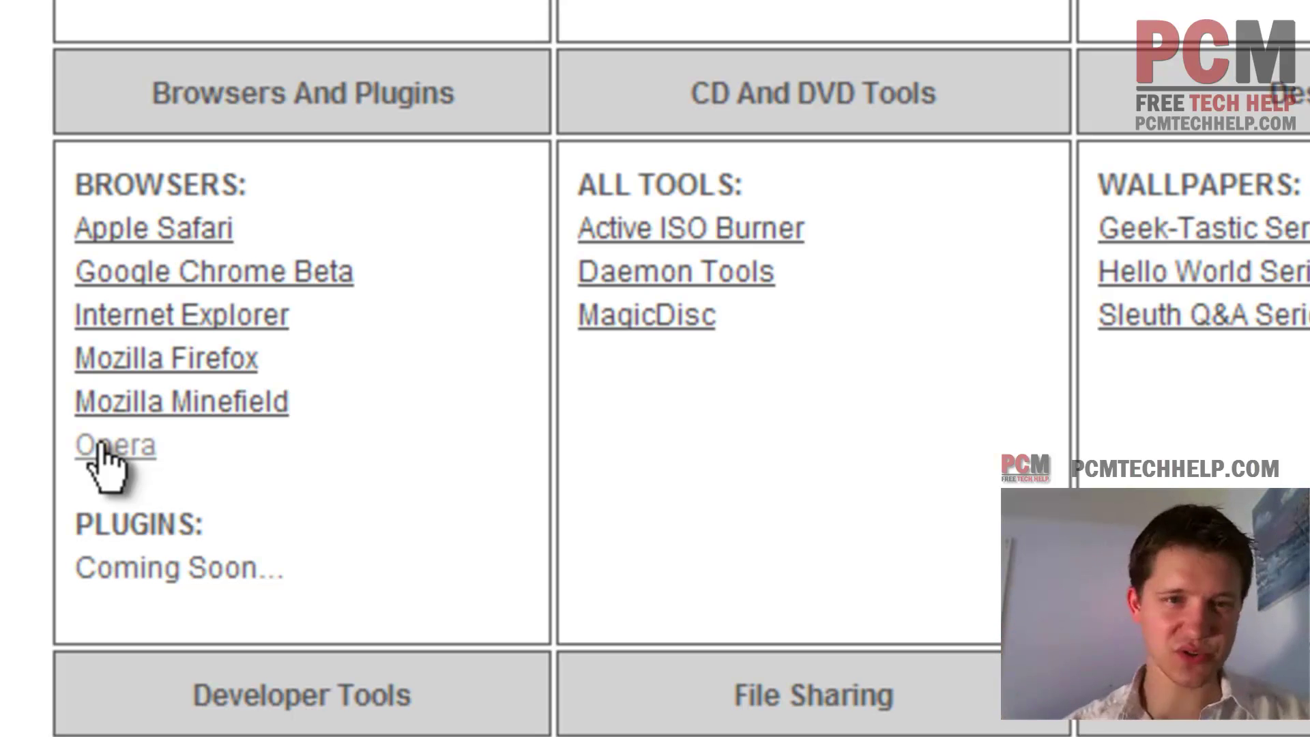
- Open the Google Chrome Beta link and load google.com/chrome in the new window
{"action": "left_click", "coordinate": [168, 273]}
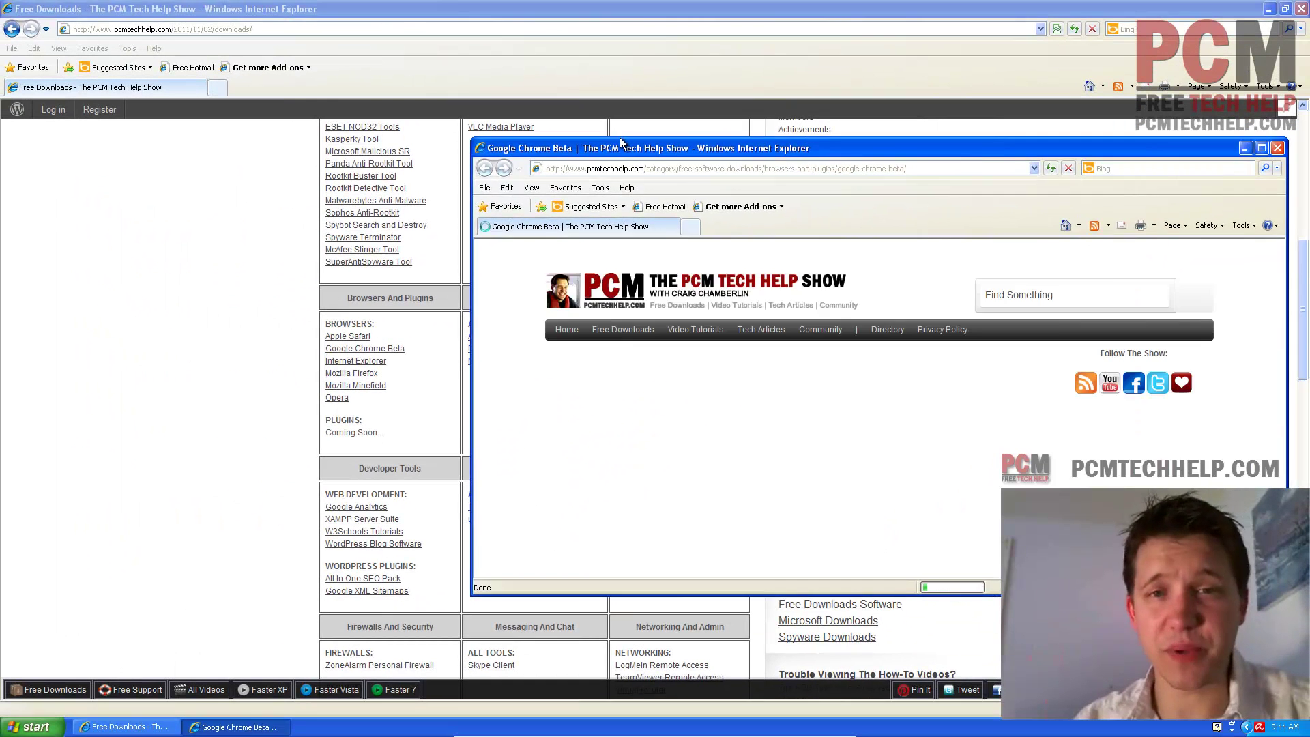
{"action": "left_click", "coordinate": [623, 135]}
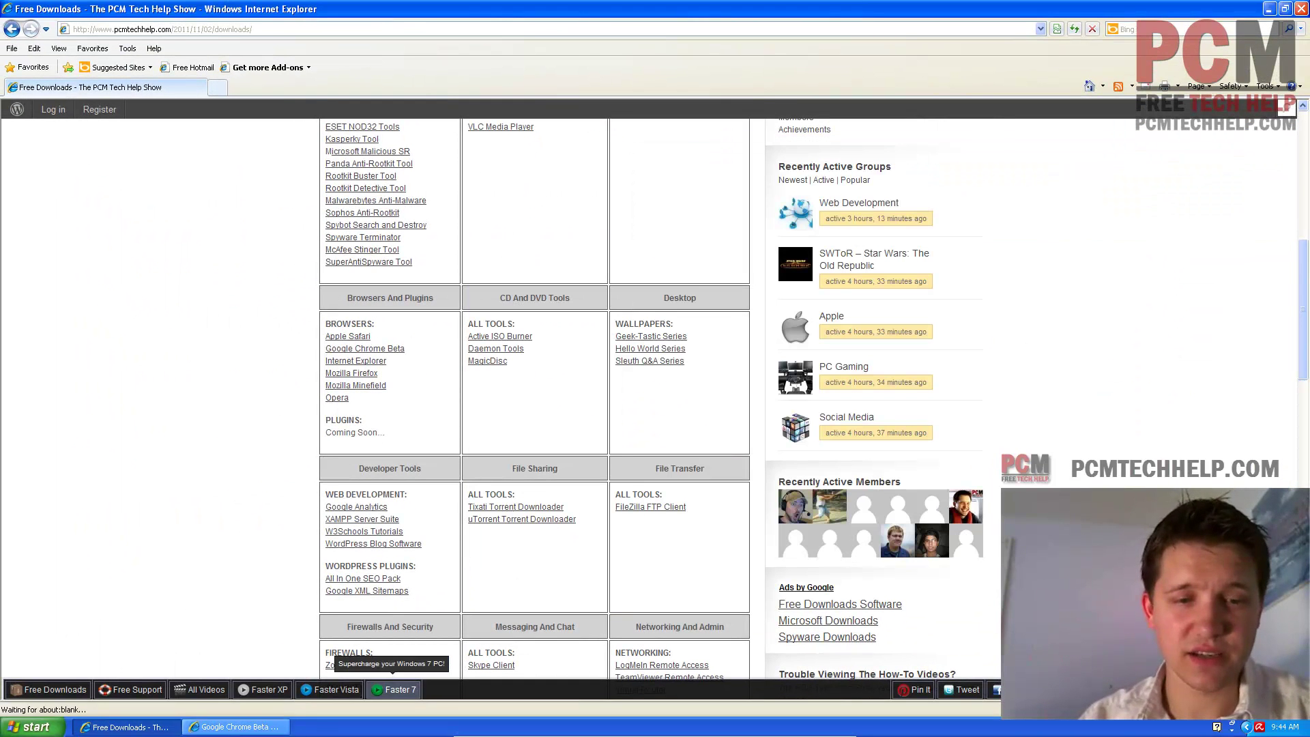
{"action": "left_click", "coordinate": [236, 727]}
{"action": "left_click", "coordinate": [601, 169]}
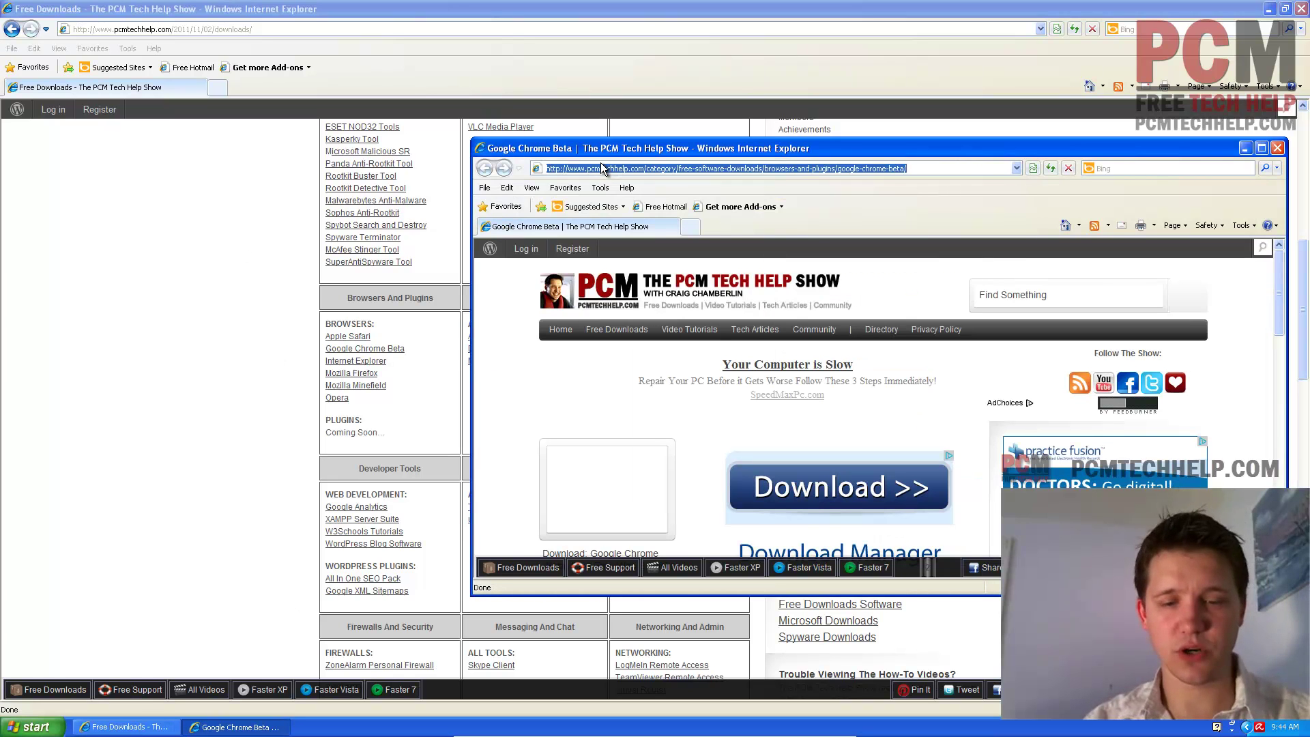
{"action": "type", "text": "google.com/chrome"}
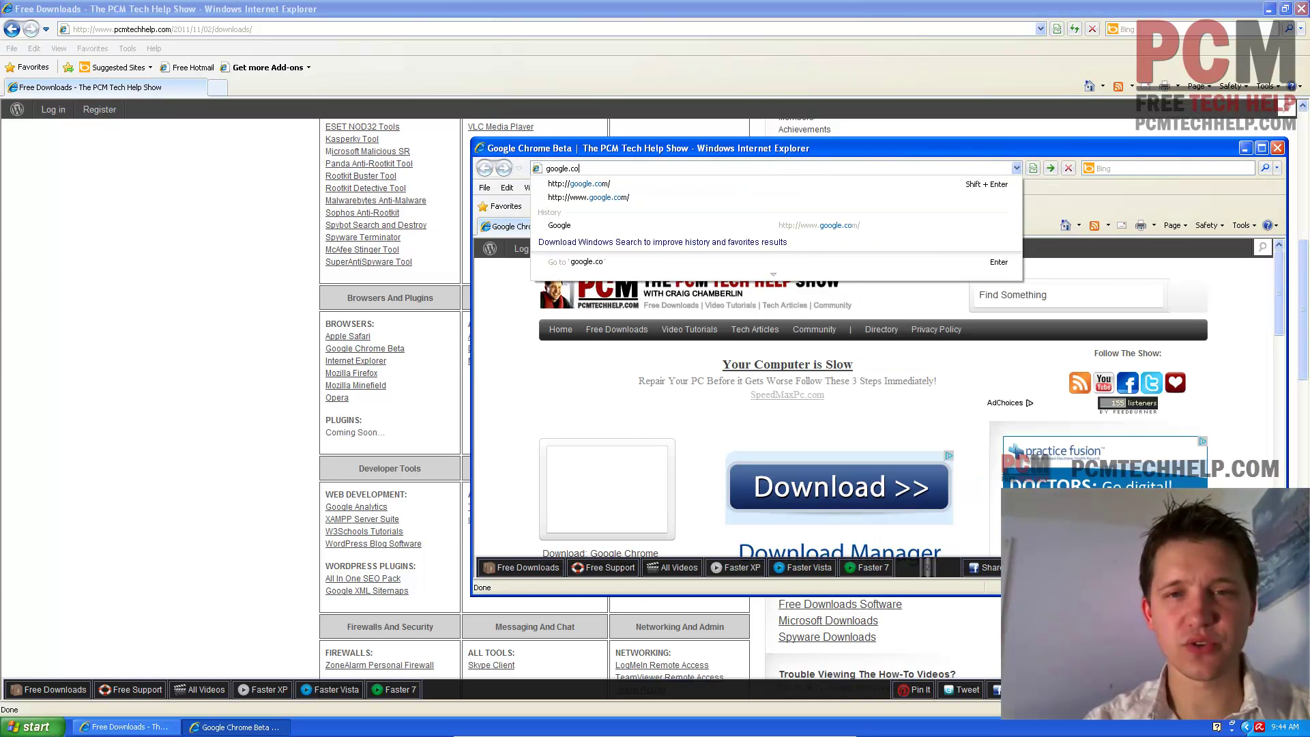
{"action": "key", "text": "Return"}
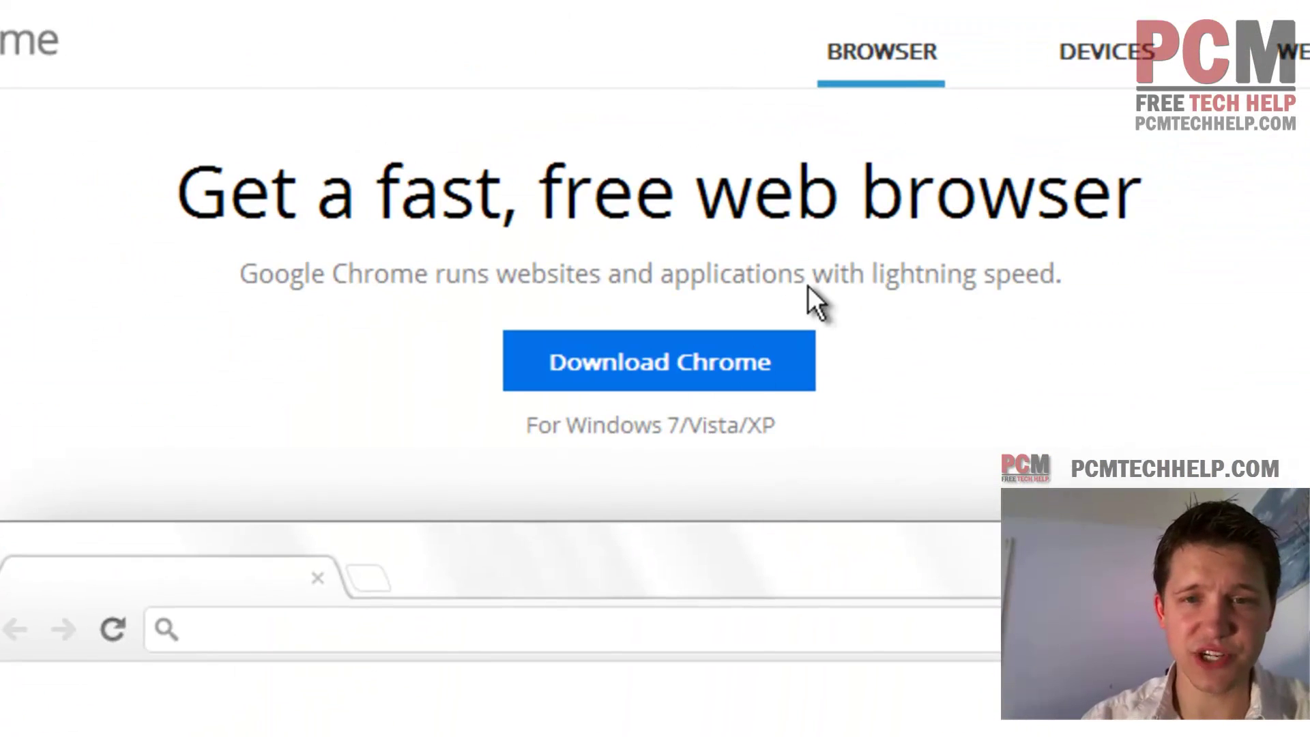
- Download Chrome, accept its terms, and run ChromeSetup.exe past both security prompts
{"action": "left_click", "coordinate": [683, 379]}
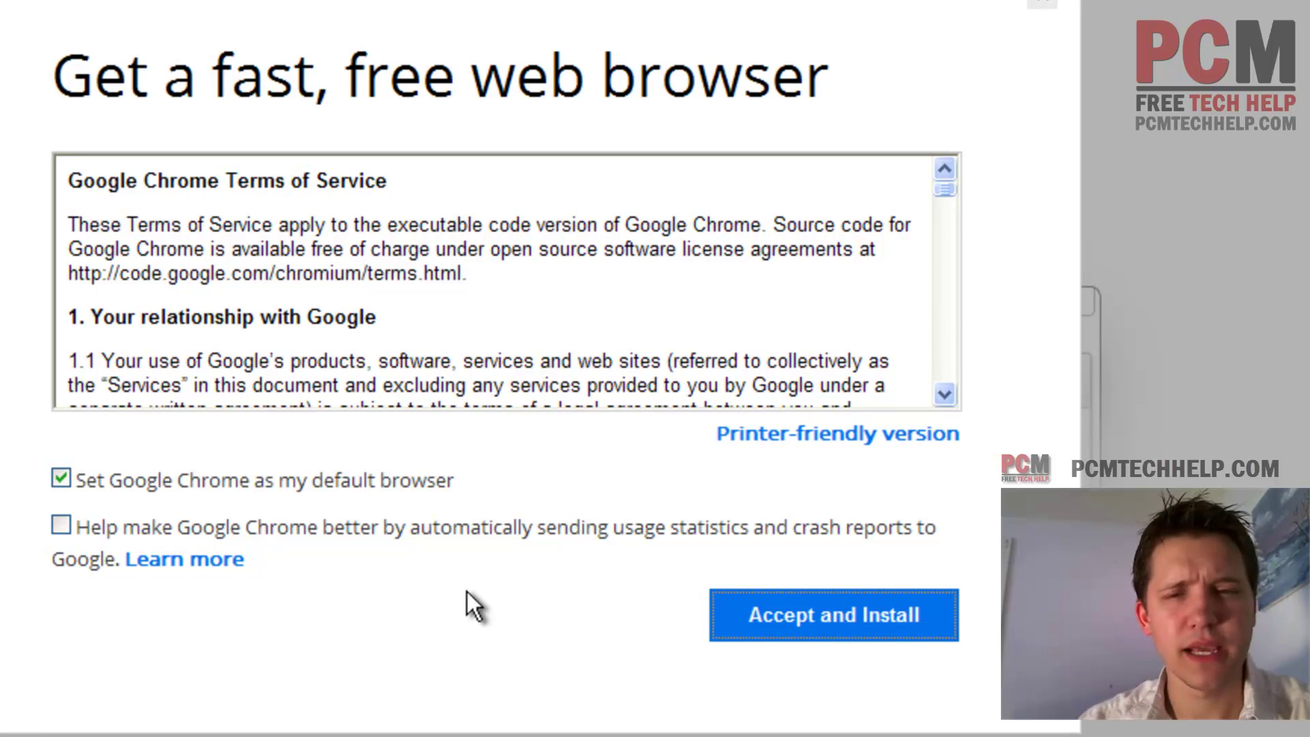
{"action": "left_click", "coordinate": [861, 622]}
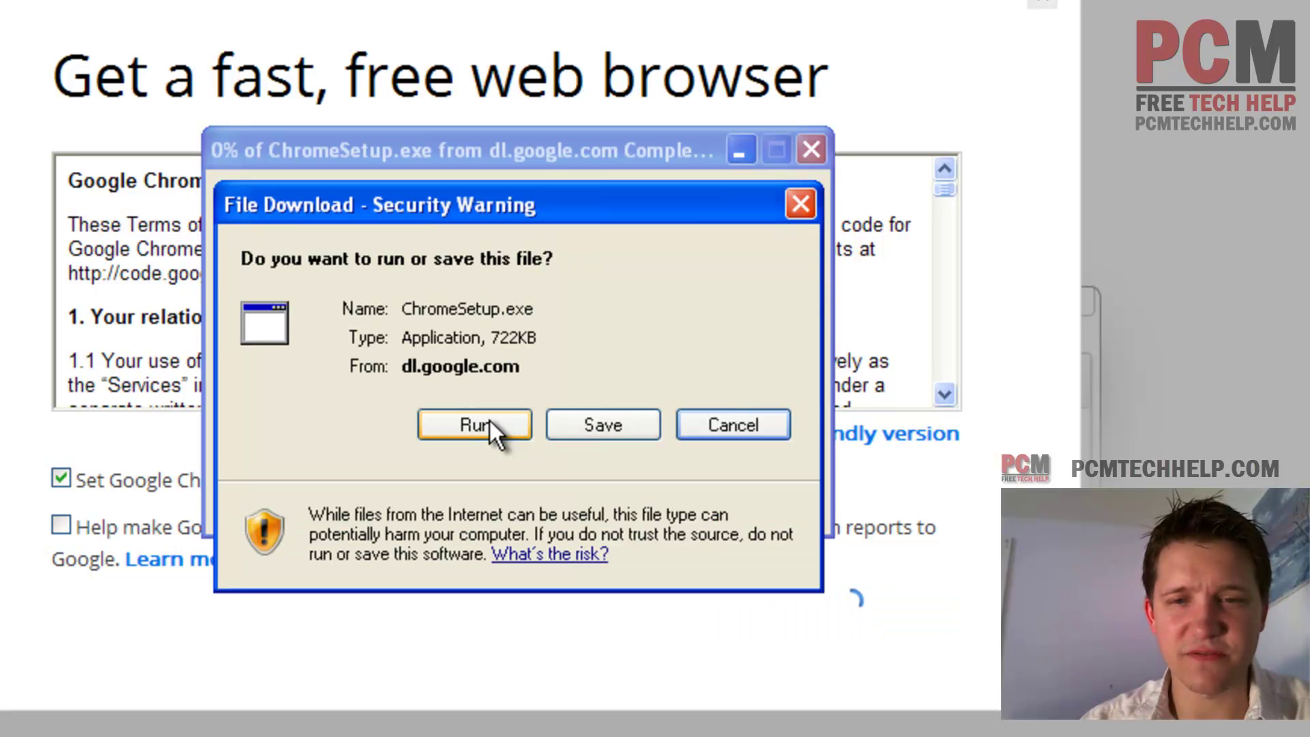
{"action": "left_click", "coordinate": [489, 421]}
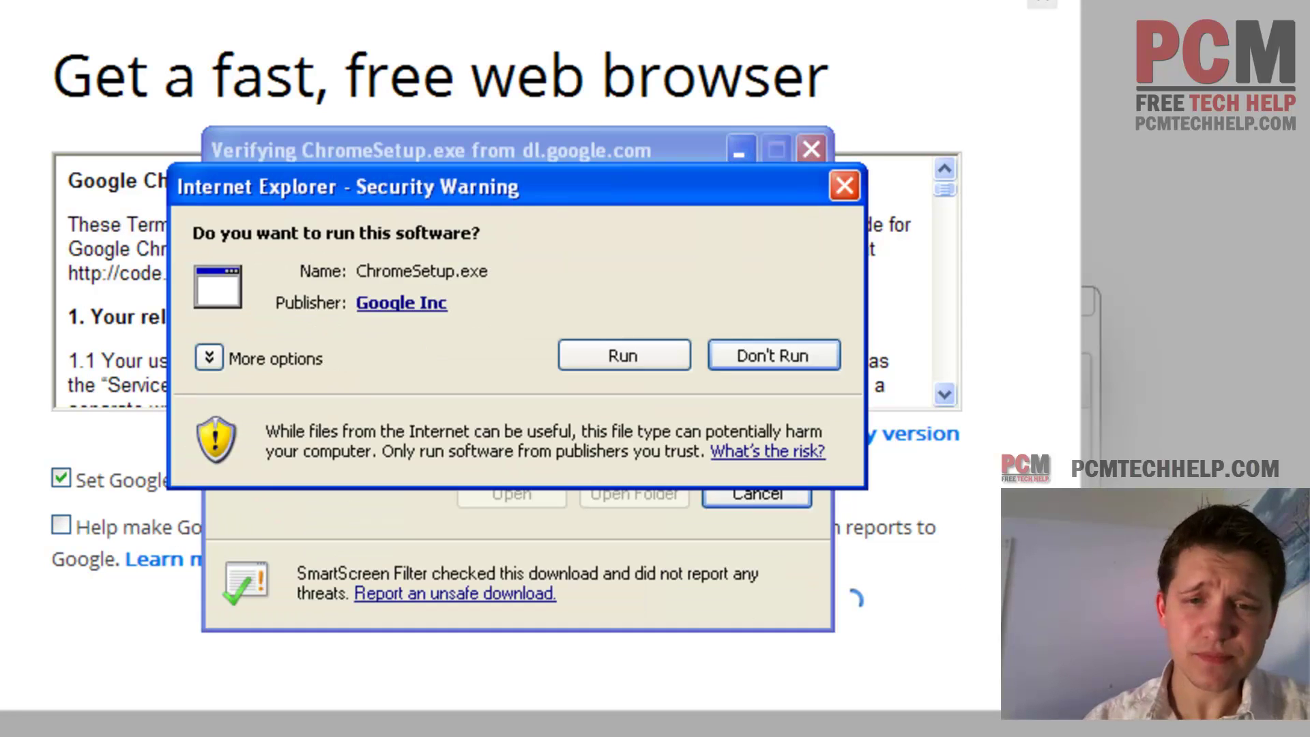
{"action": "left_click", "coordinate": [624, 360]}
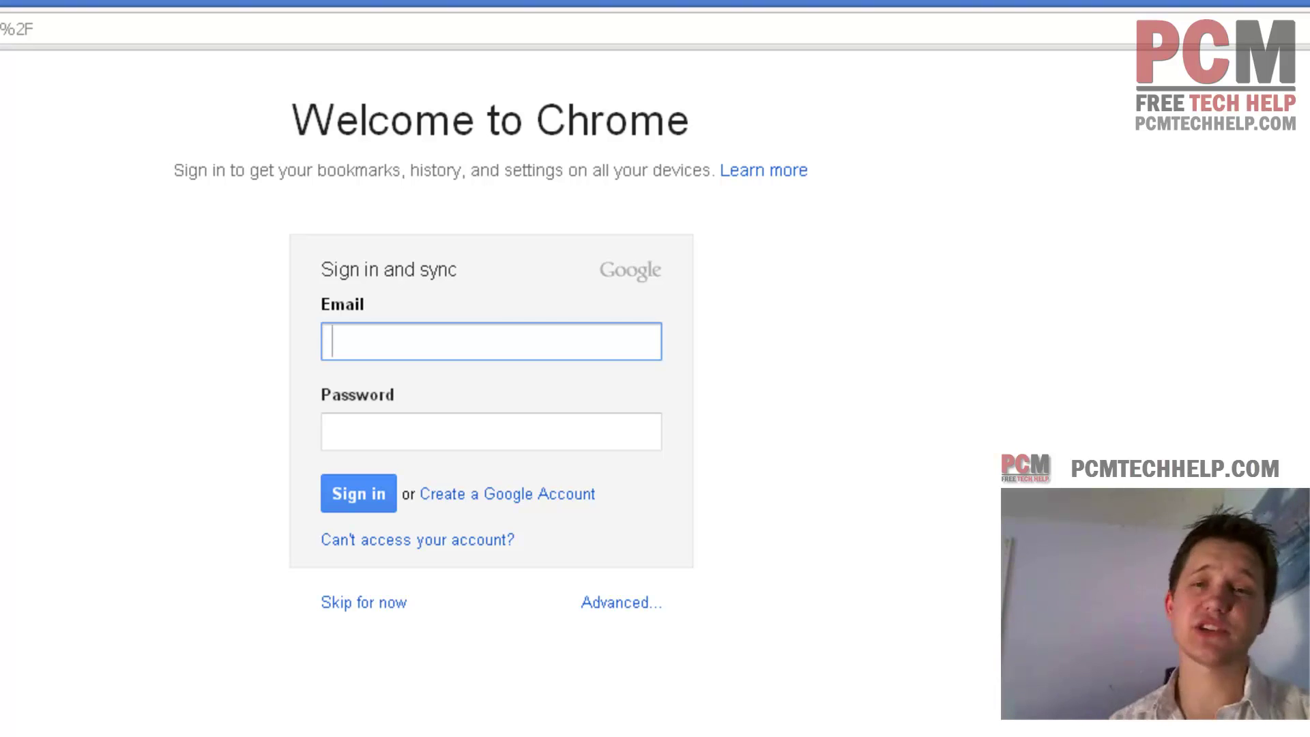
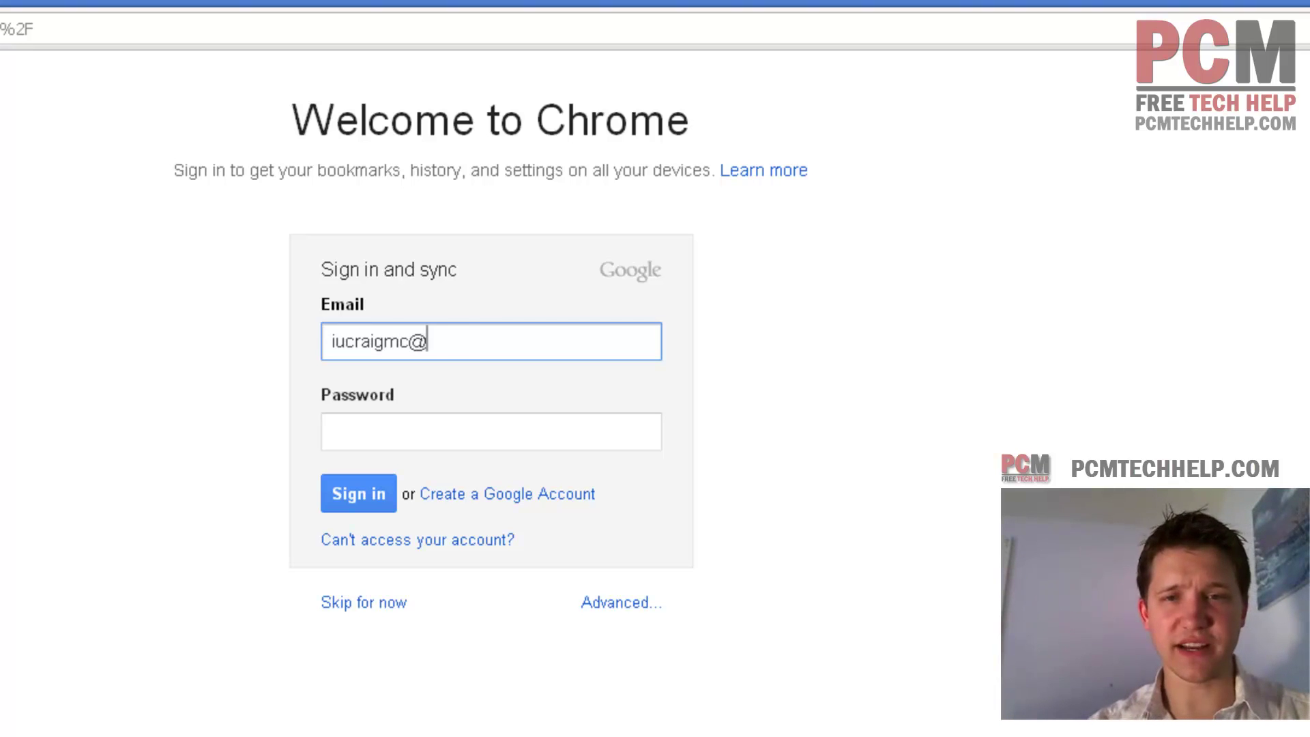
- Enter the Google account e-mail and password on the Welcome page and submit
{"action": "key", "text": "Tab"}
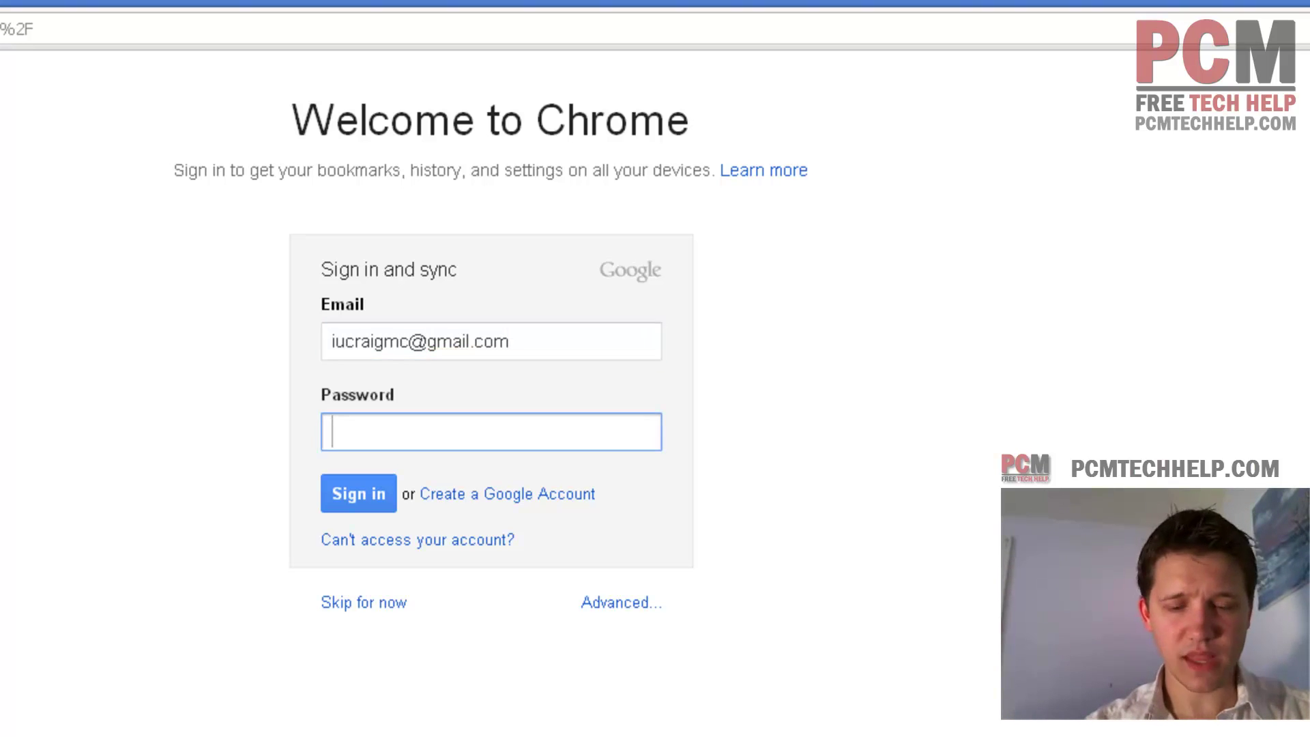
{"action": "type", "text": "************"}
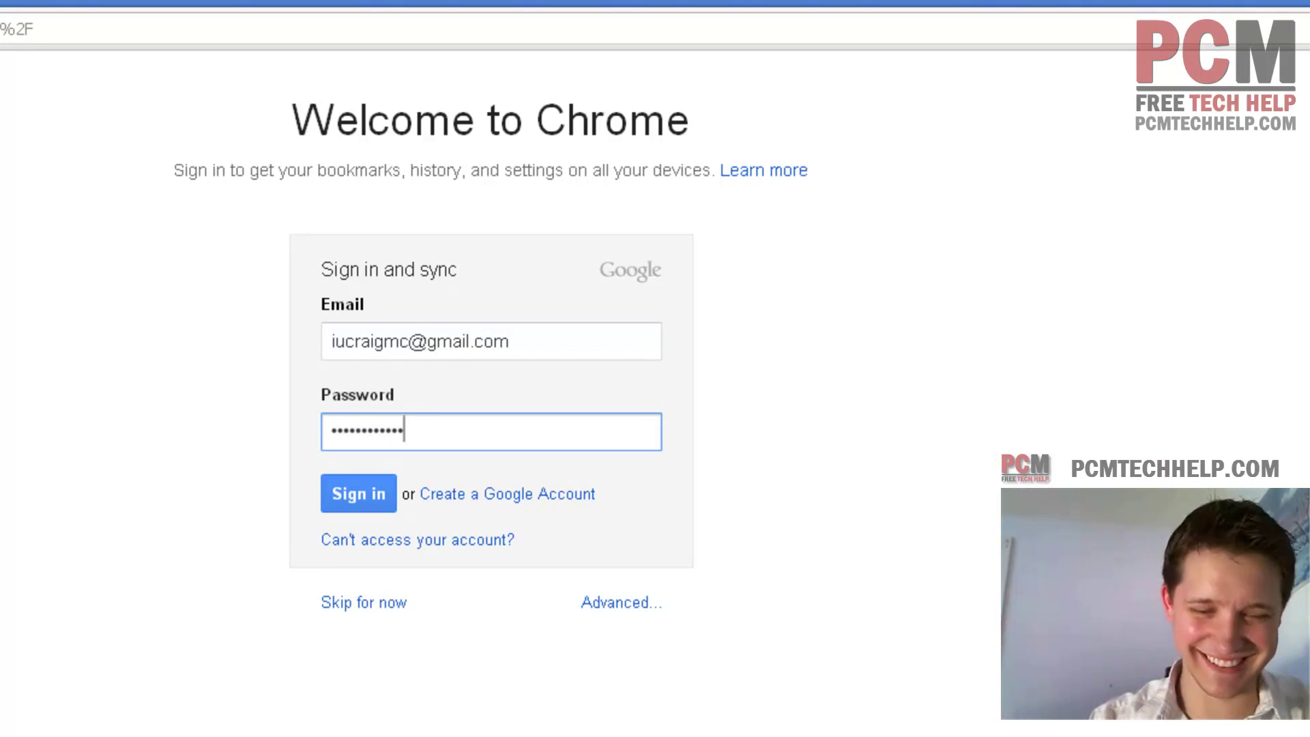
{"action": "key", "text": "Return"}
- Retype the account password after the invalid-password error until sign-in starts setting up
{"action": "type", "text": "*"}
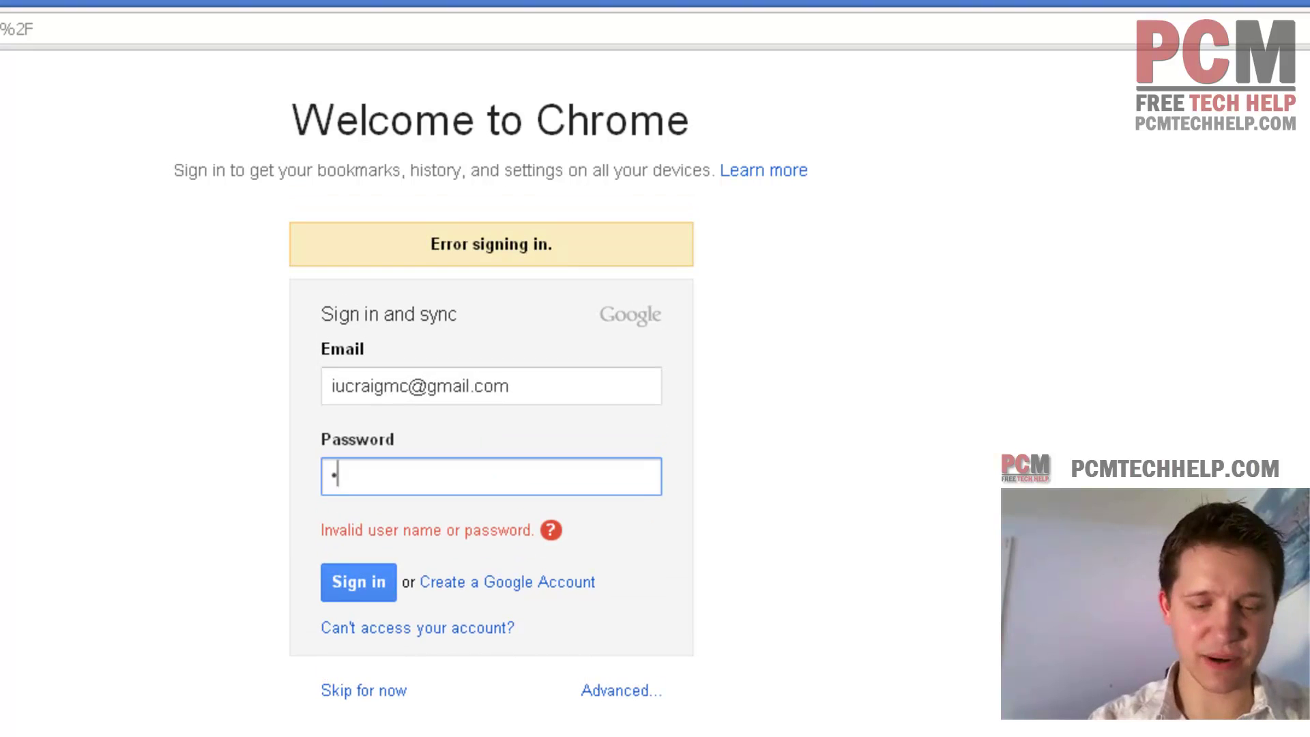
{"action": "type", "text": "************"}
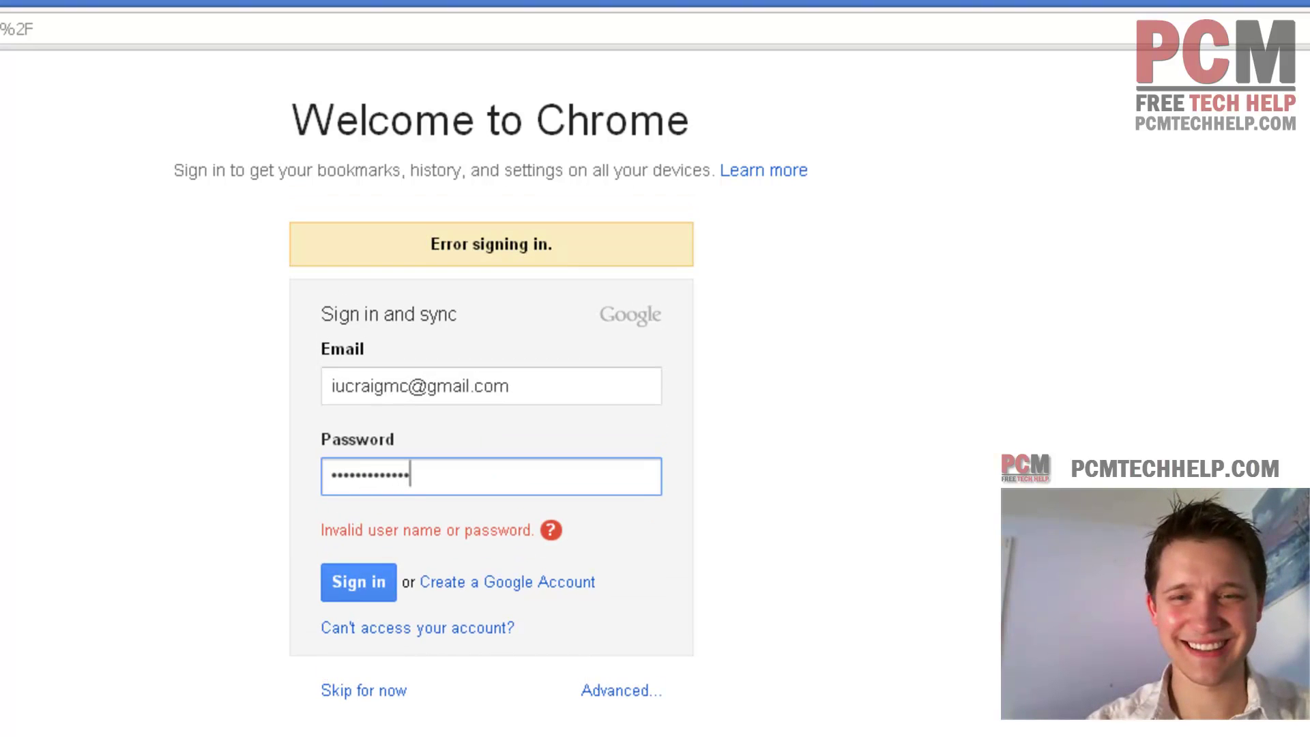
{"action": "key", "text": "Return"}
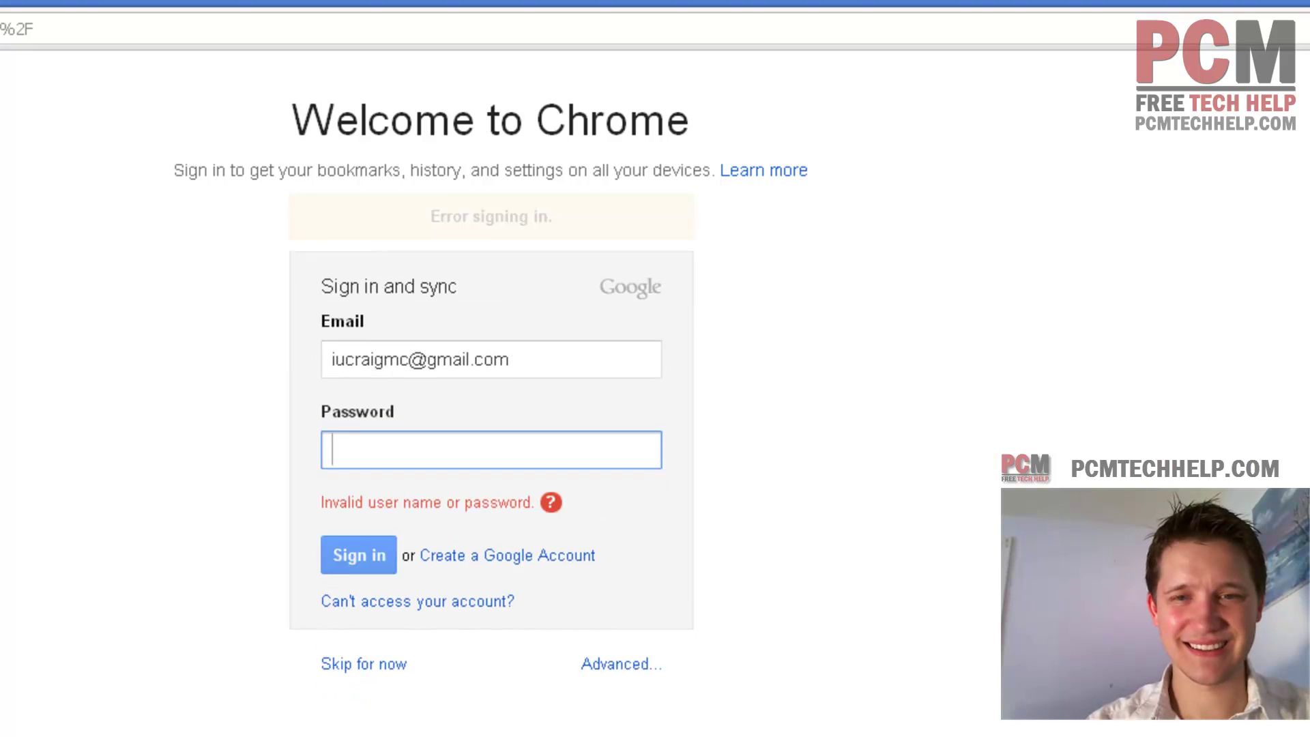
{"action": "type", "text": "*************"}
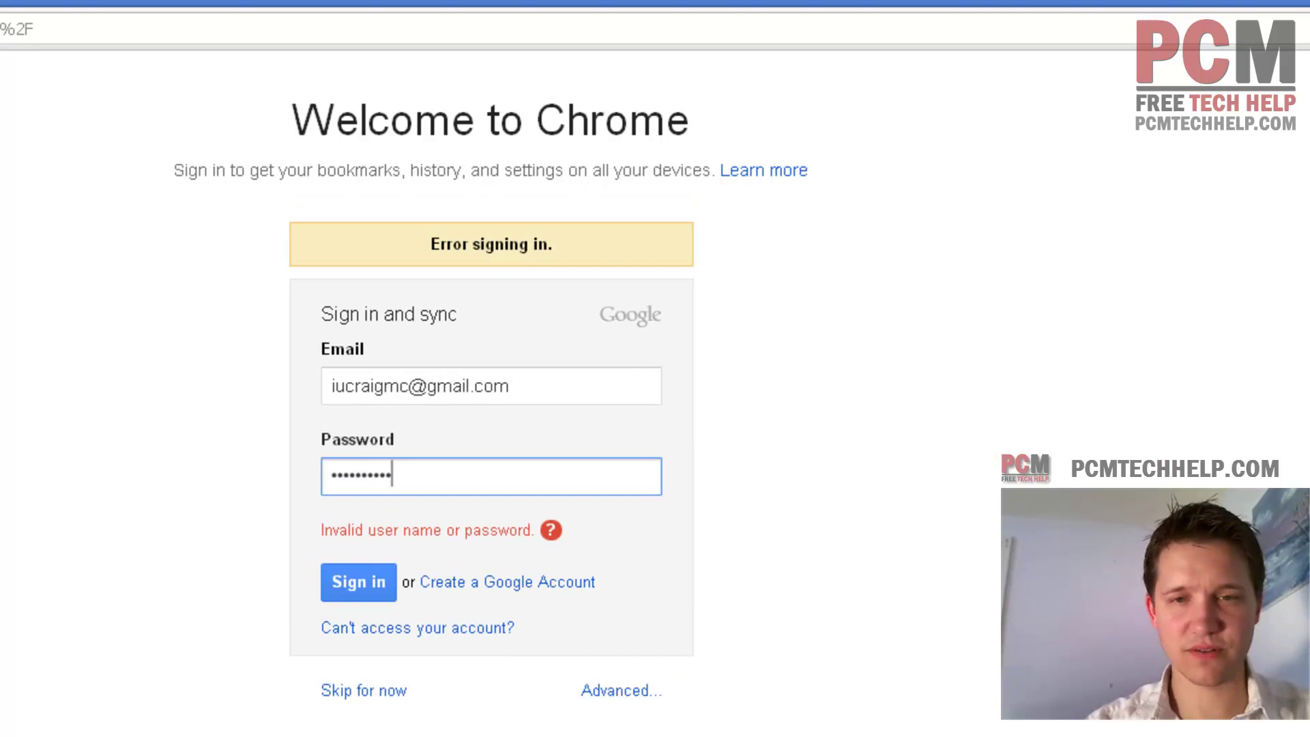
{"action": "key", "text": "Return"}
{"action": "type", "text": "*"}
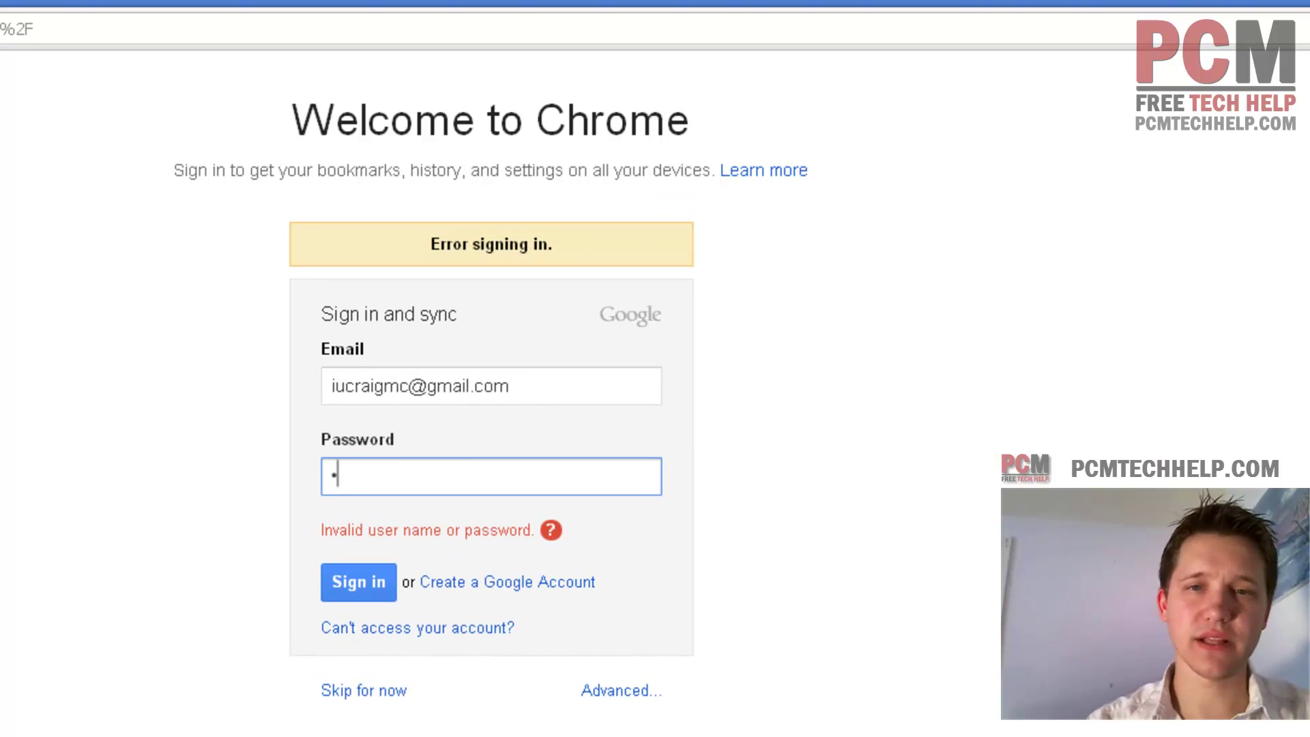
{"action": "type", "text": "**************"}
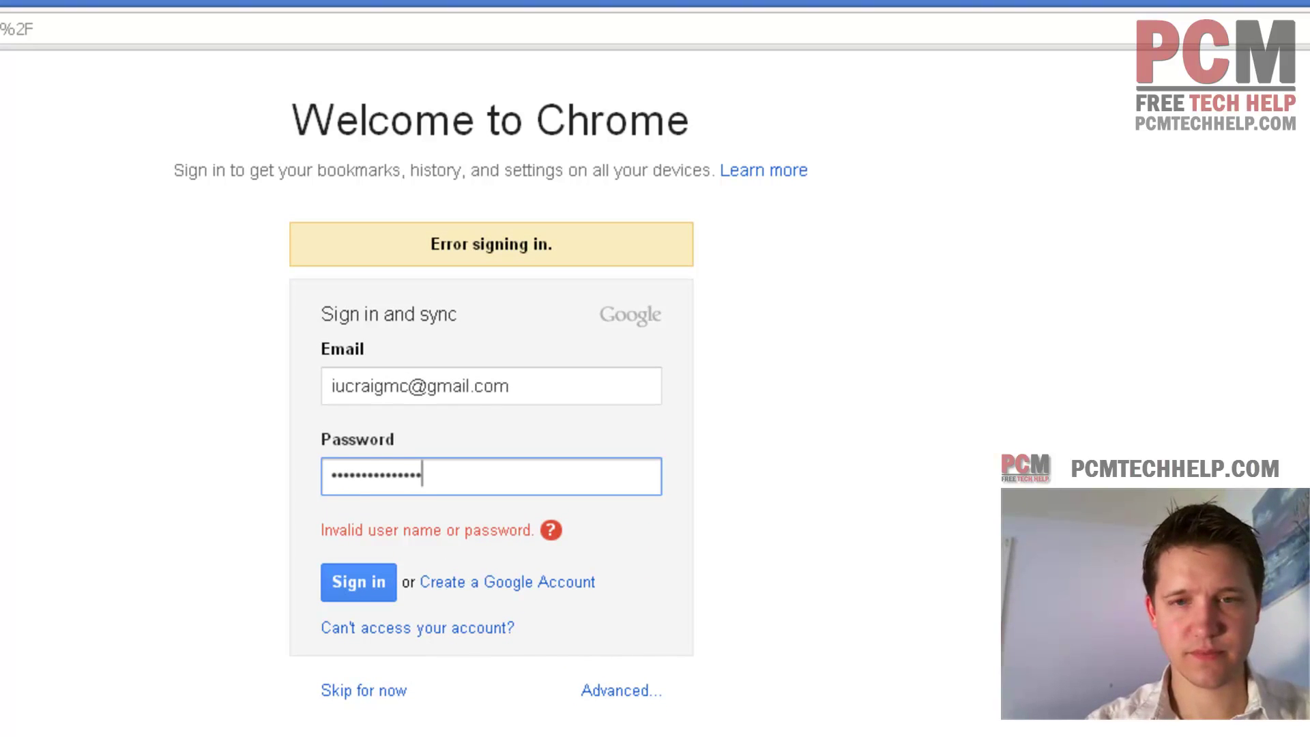
{"action": "key", "text": "Return"}
{"action": "type", "text": "********"}
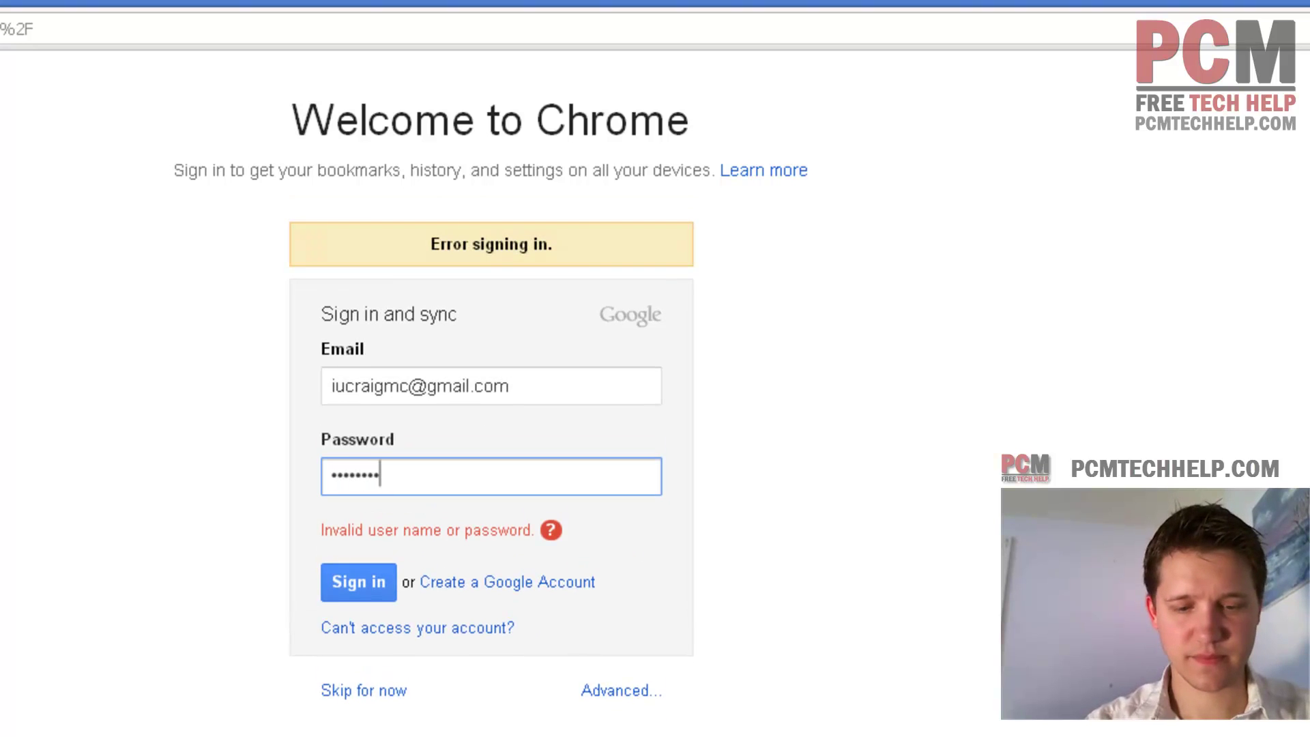
{"action": "type", "text": "*******"}
{"action": "key", "text": "Return"}
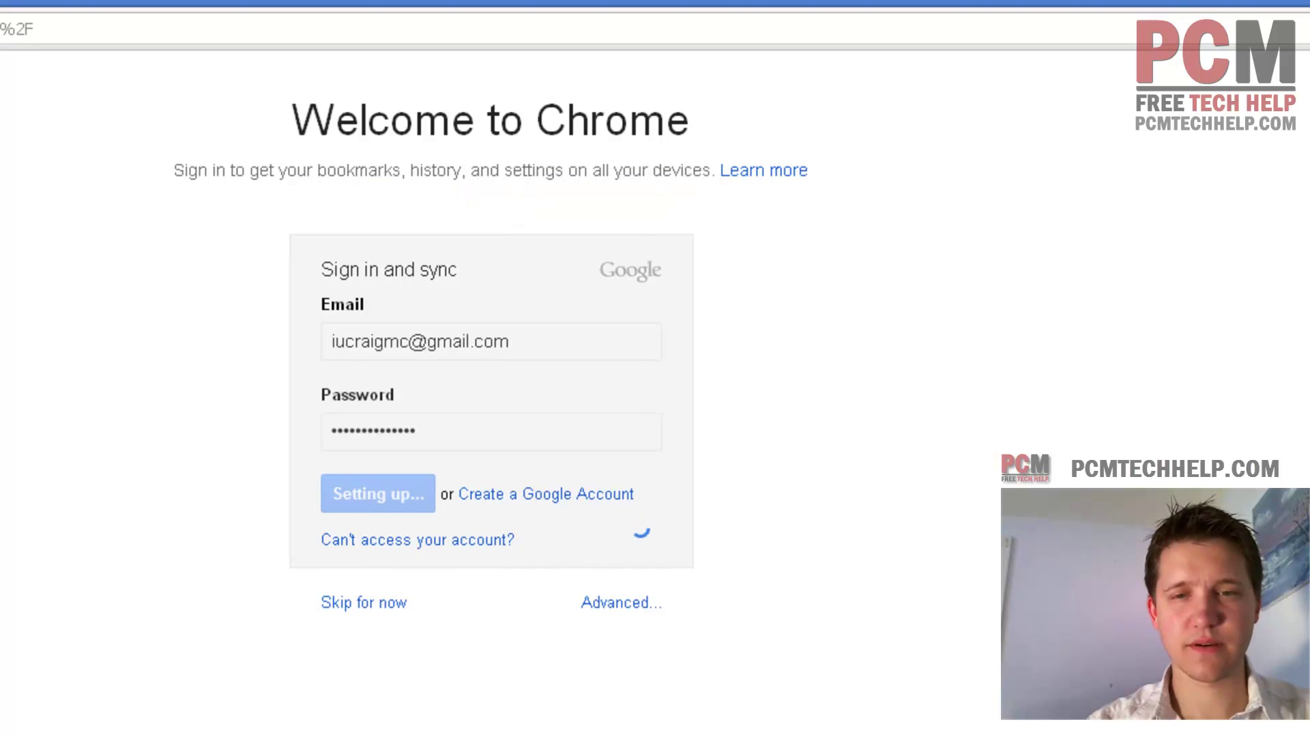